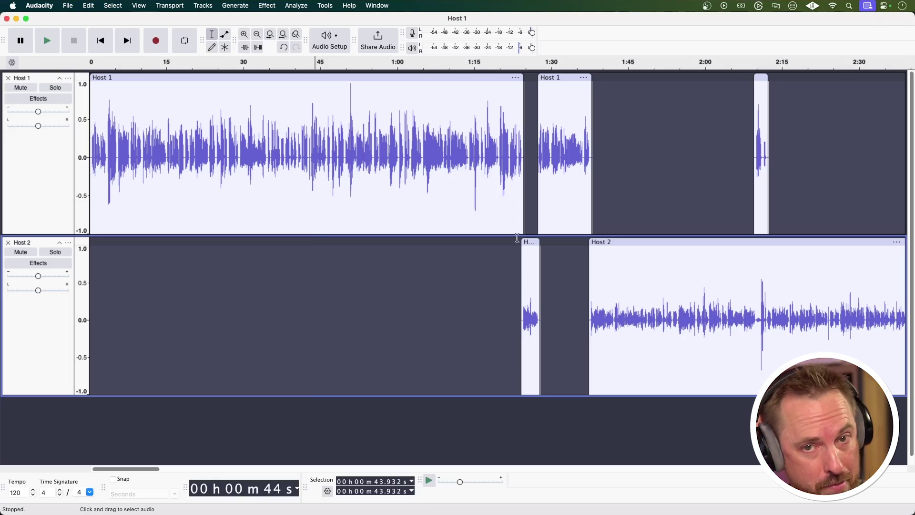
Step: Apply Loudness Normalization to all audio in both host tracks, using perceived loudness at -16.0 LUFS with mono treated as dual-mono
{"action": "key", "text": "super+a"}
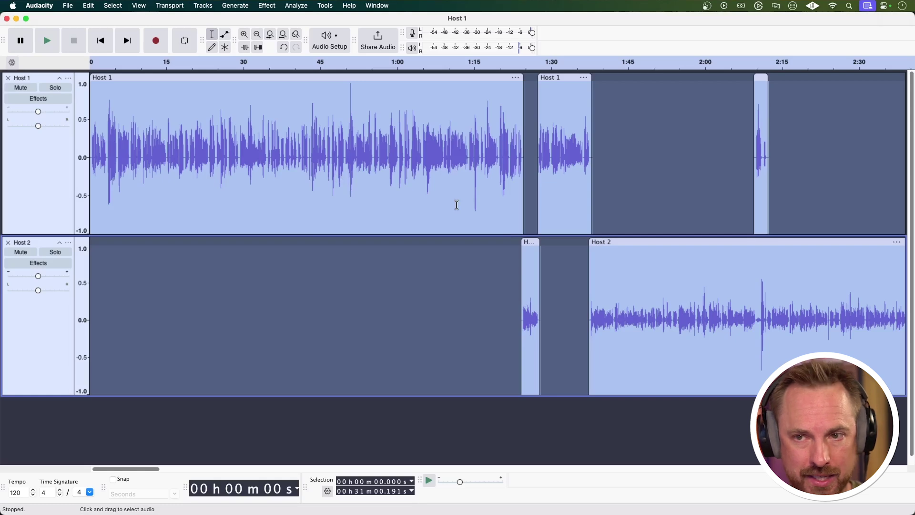
{"action": "left_click", "coordinate": [270, 8]}
{"action": "mouse_move", "coordinate": [315, 78]}
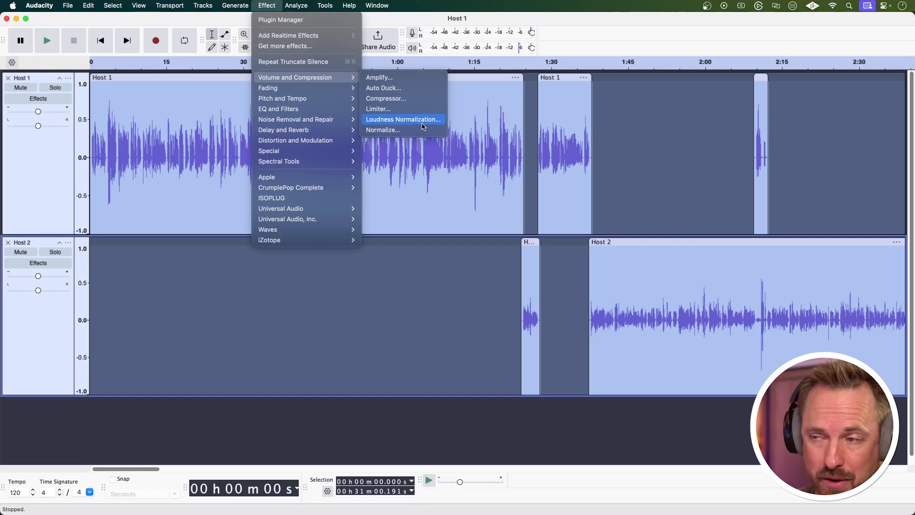
{"action": "left_click", "coordinate": [421, 120]}
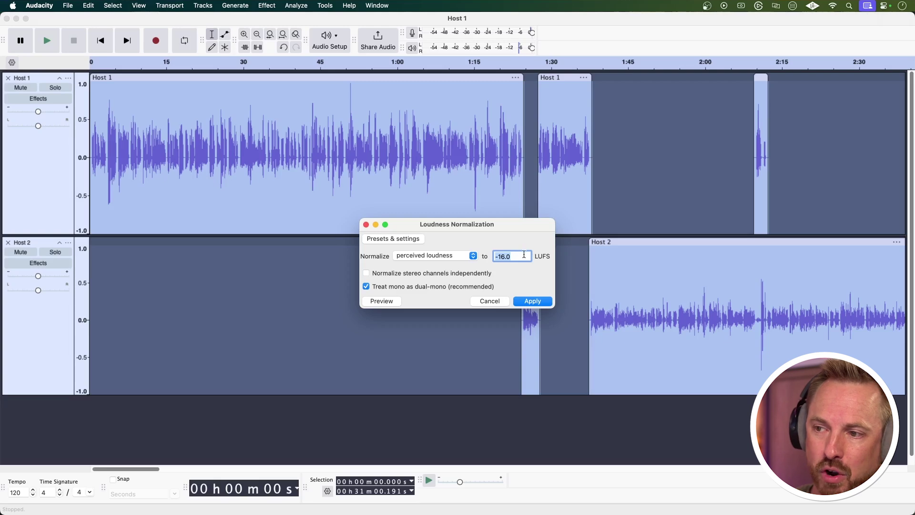
{"action": "left_click", "coordinate": [425, 257]}
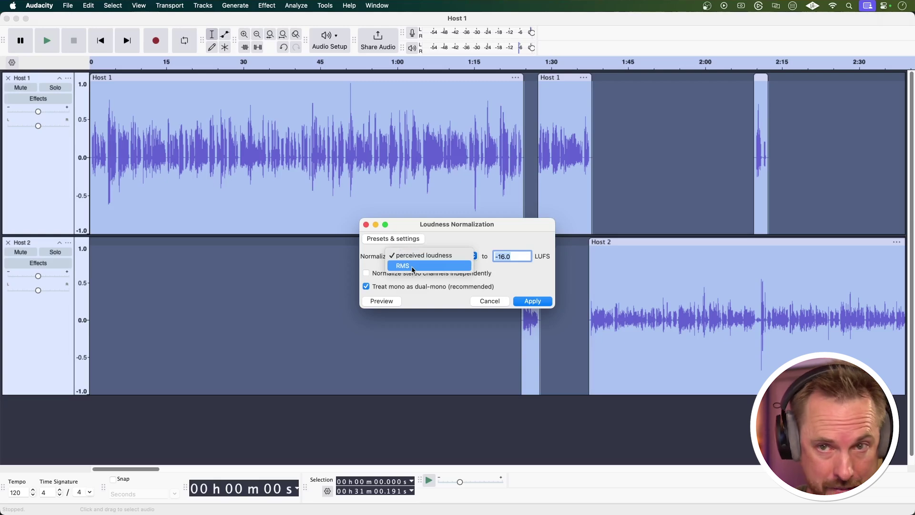
{"action": "left_click", "coordinate": [410, 256]}
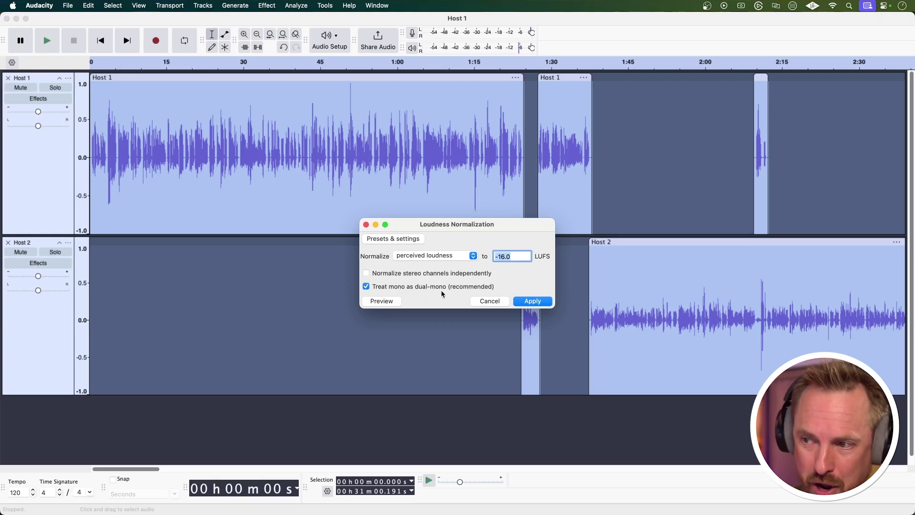
{"action": "left_click", "coordinate": [515, 301]}
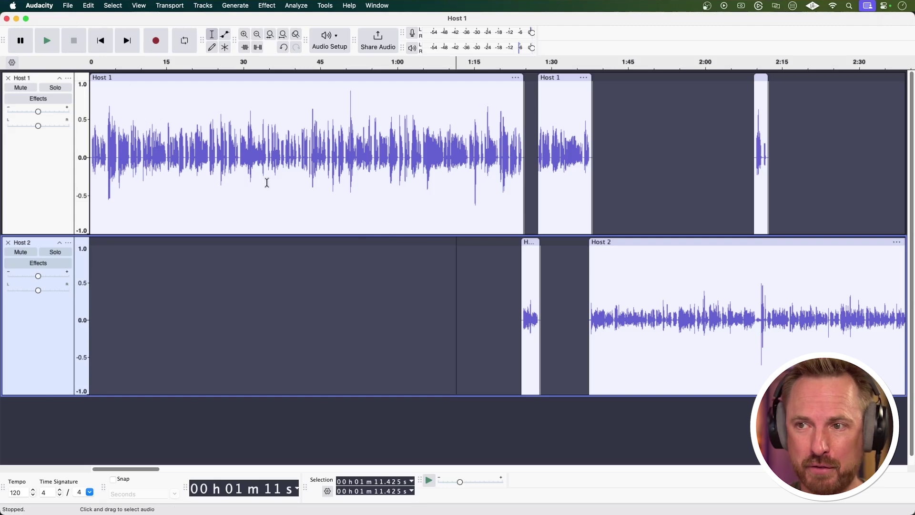
Step: Set up an audio export to the computer named Podcast001.mp3, keeping the MP3 Files format
{"action": "left_click", "coordinate": [67, 6]}
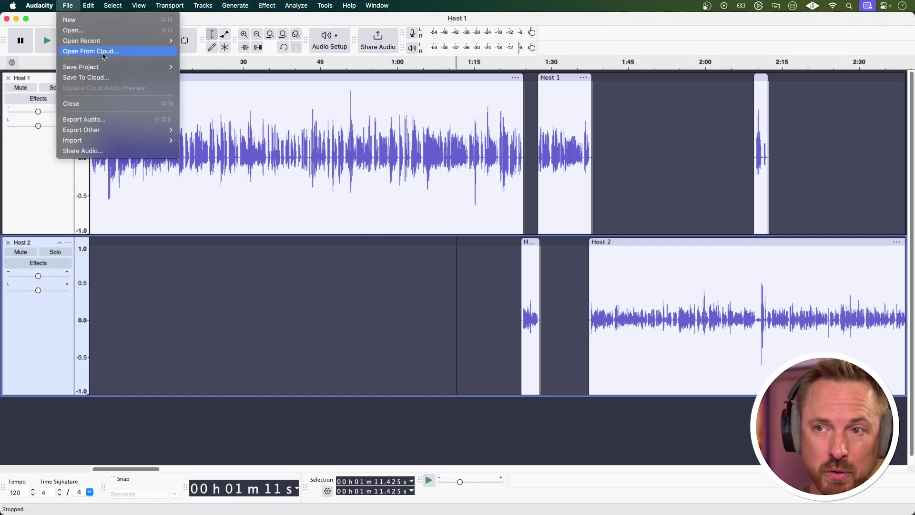
{"action": "mouse_move", "coordinate": [110, 72]}
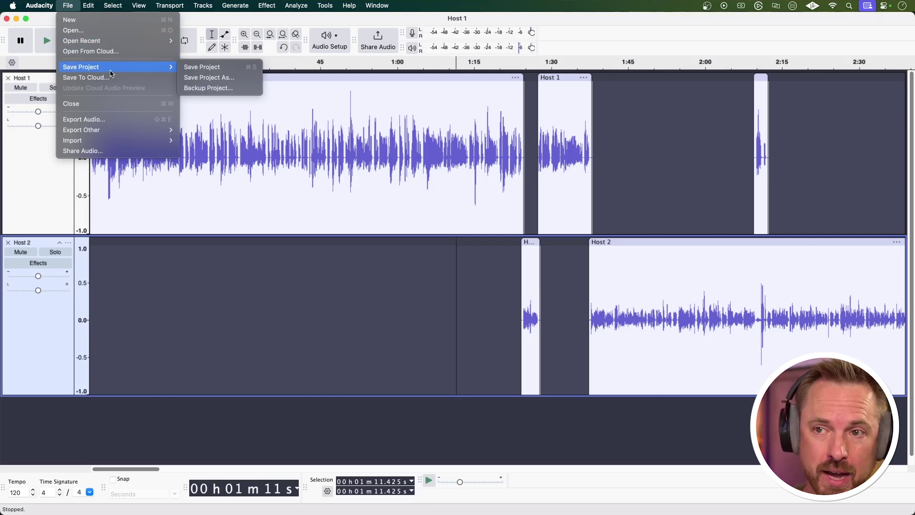
{"action": "left_click", "coordinate": [109, 120]}
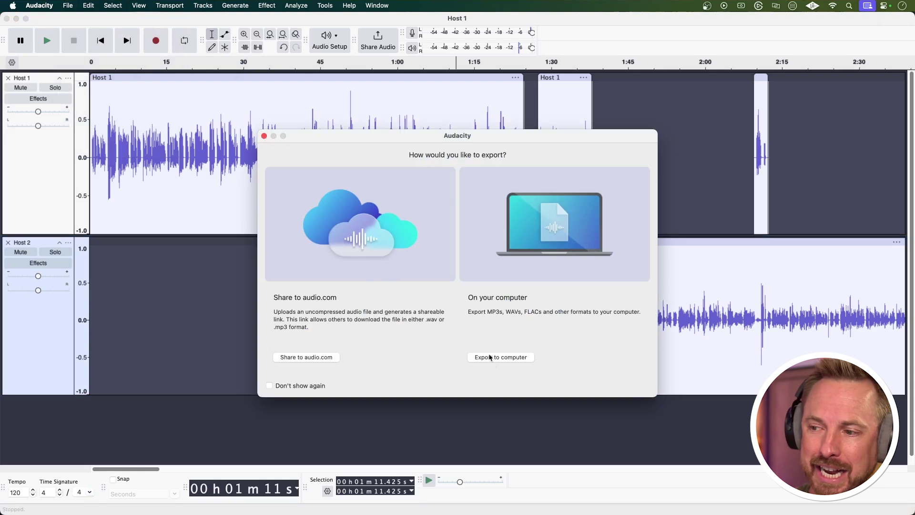
{"action": "left_click", "coordinate": [500, 361]}
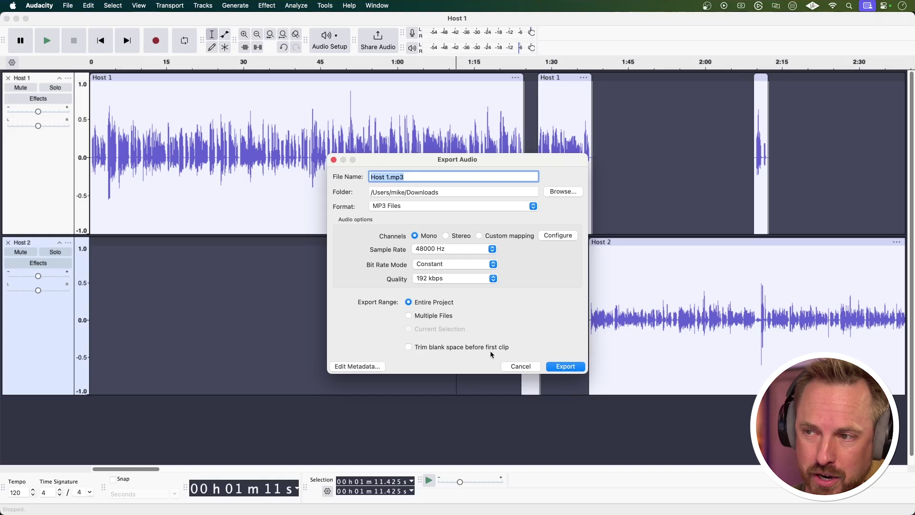
{"action": "left_click_drag", "start_coordinate": [391, 177], "coordinate": [371, 175]}
{"action": "type", "text": "Podcast00"}
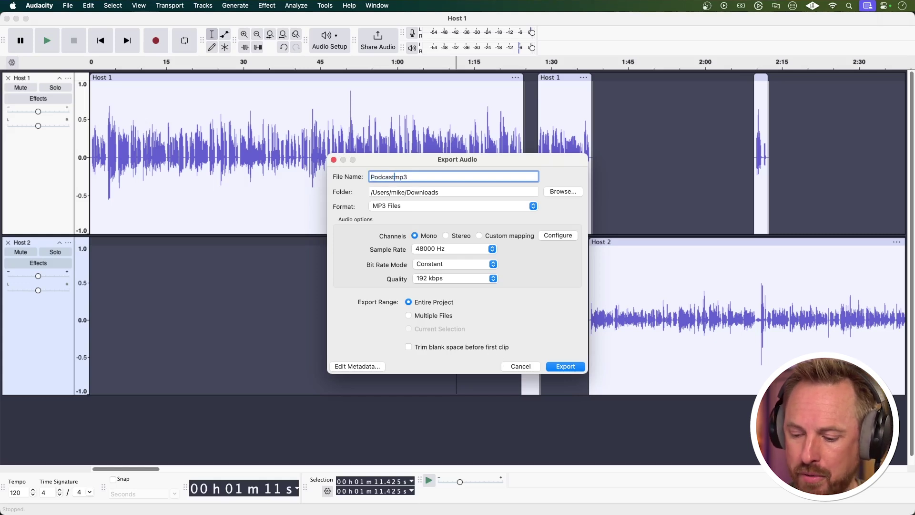
{"action": "type", "text": "1"}
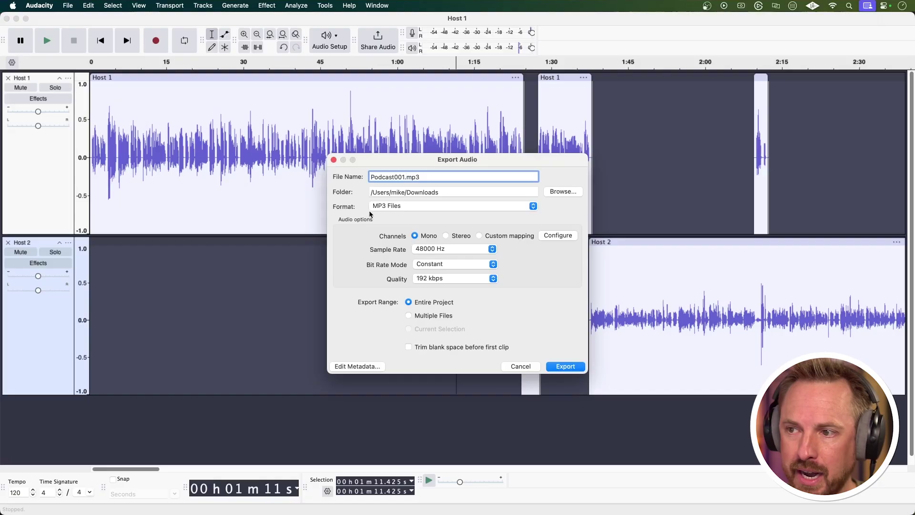
{"action": "left_click", "coordinate": [380, 207]}
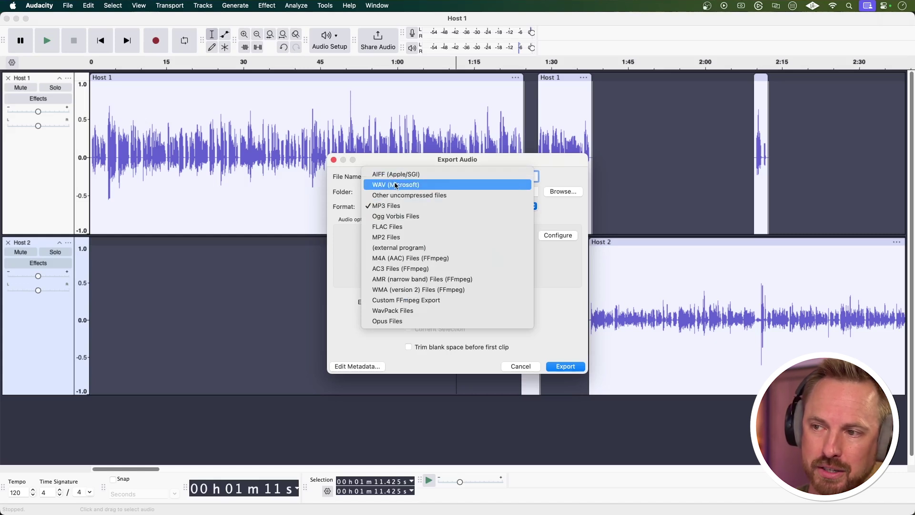
{"action": "left_click", "coordinate": [350, 212]}
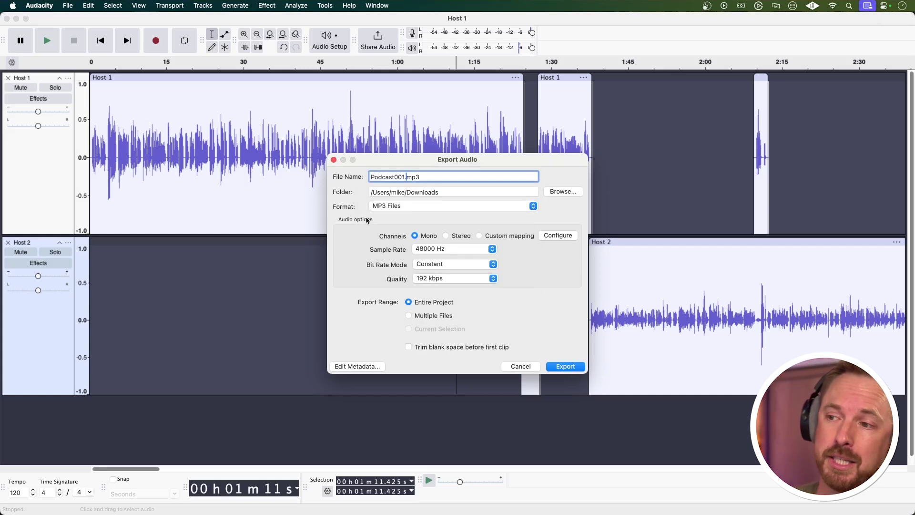
Step: Set the export channels to Stereo and the sample rate to 44100 Hz
{"action": "left_click", "coordinate": [429, 240]}
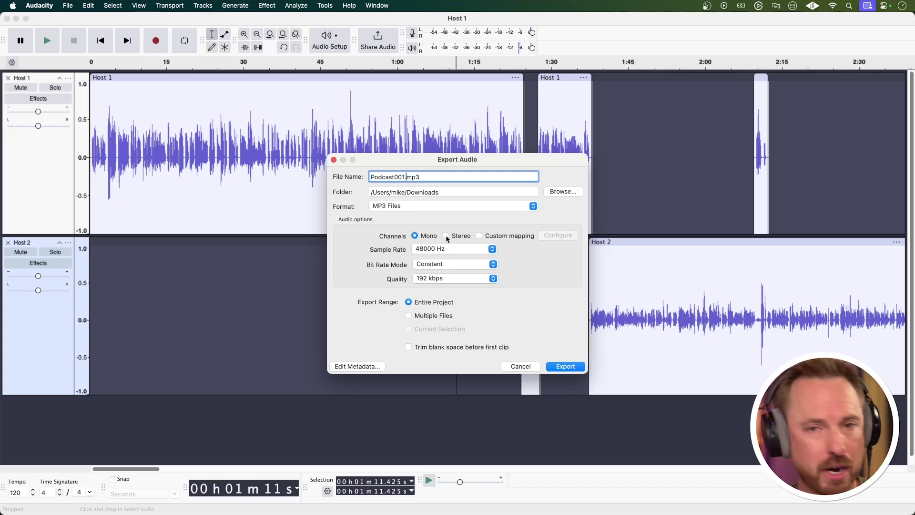
{"action": "left_click", "coordinate": [445, 235]}
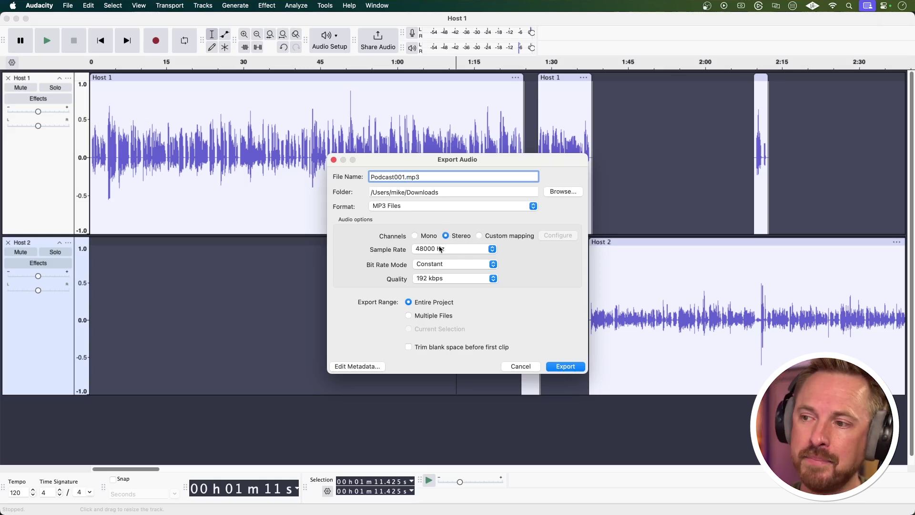
{"action": "left_click", "coordinate": [441, 249]}
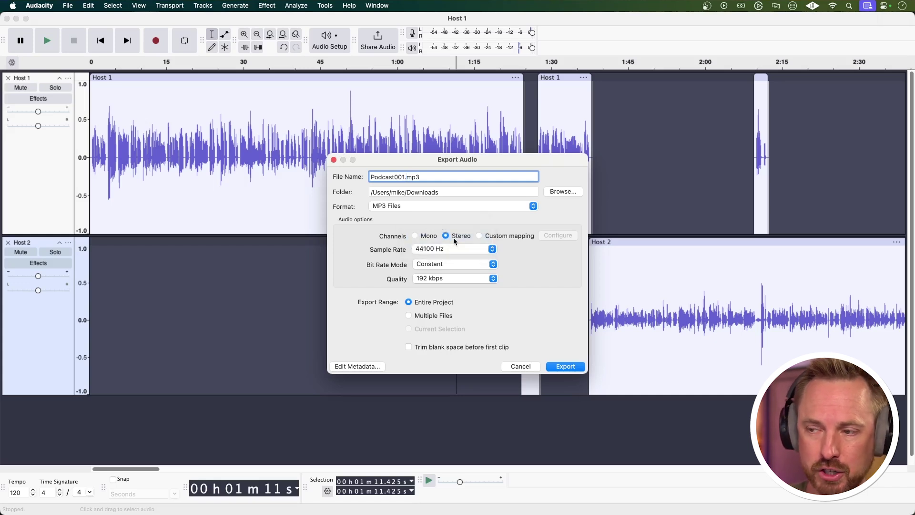
{"action": "left_click", "coordinate": [447, 249]}
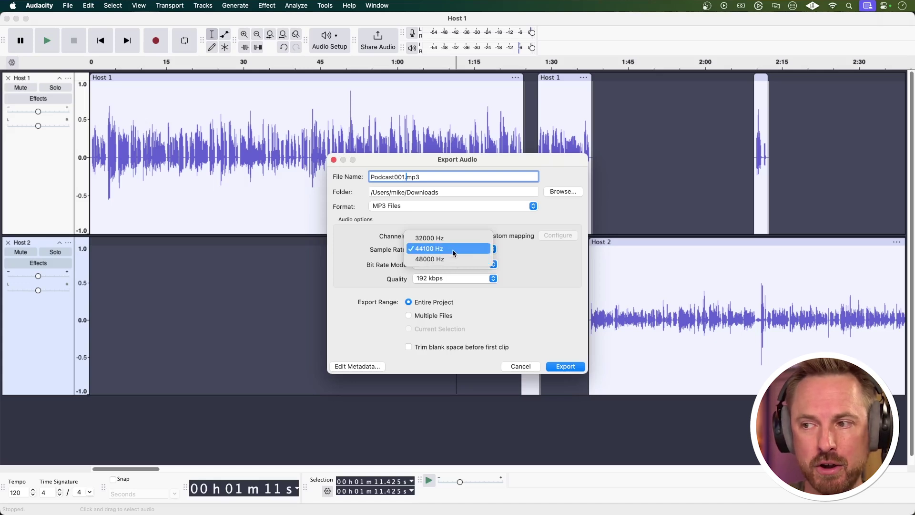
{"action": "left_click", "coordinate": [452, 252]}
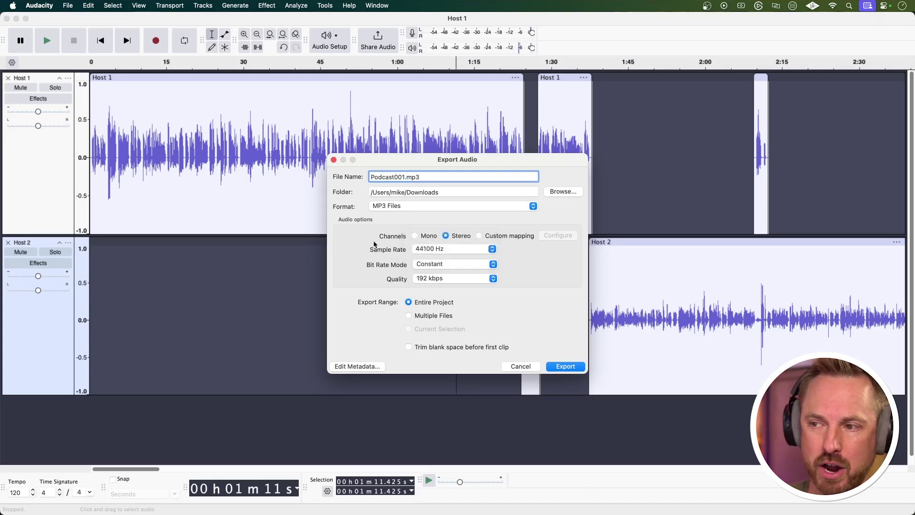
Step: Keep the bit rate mode at Constant and set the export quality to 128 kbps
{"action": "left_click", "coordinate": [432, 265]}
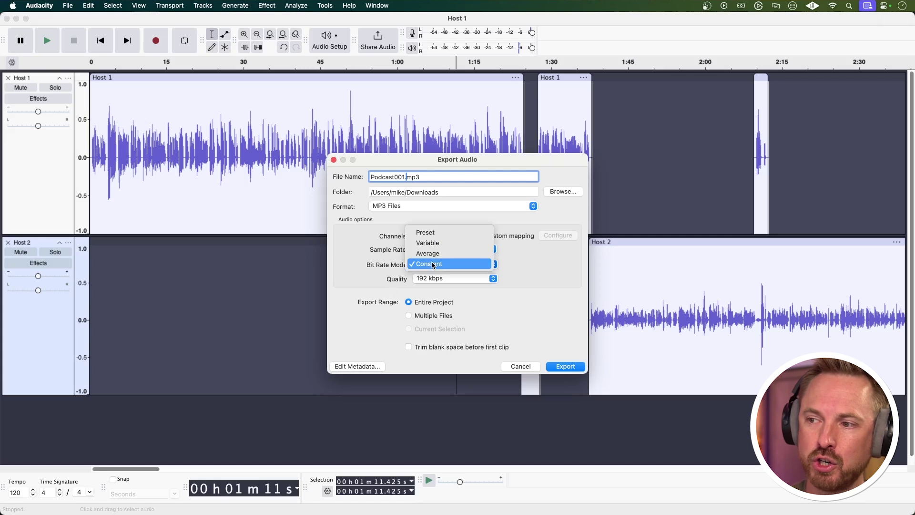
{"action": "left_click", "coordinate": [363, 264]}
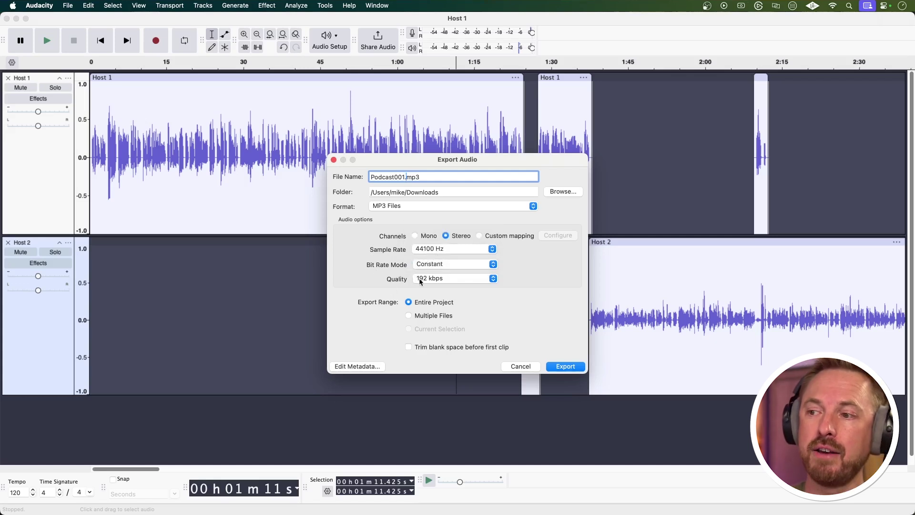
{"action": "left_click", "coordinate": [450, 280]}
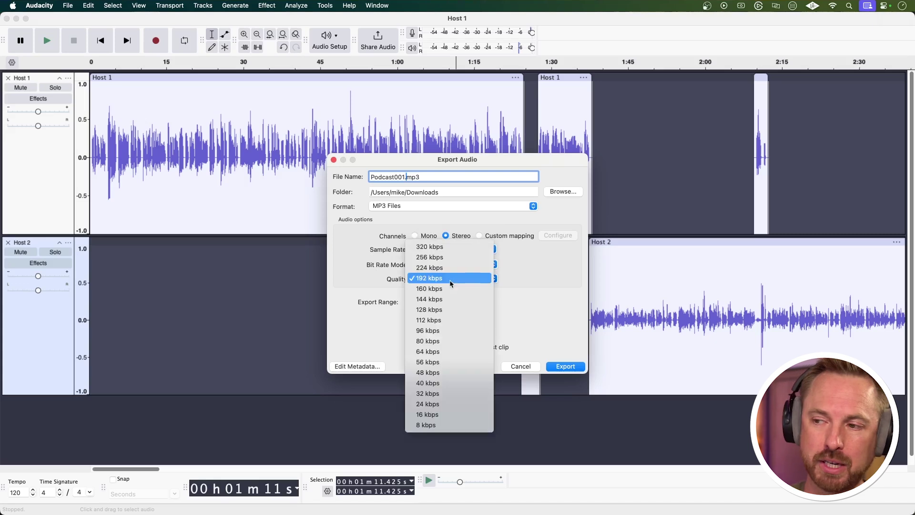
{"action": "left_click", "coordinate": [447, 310]}
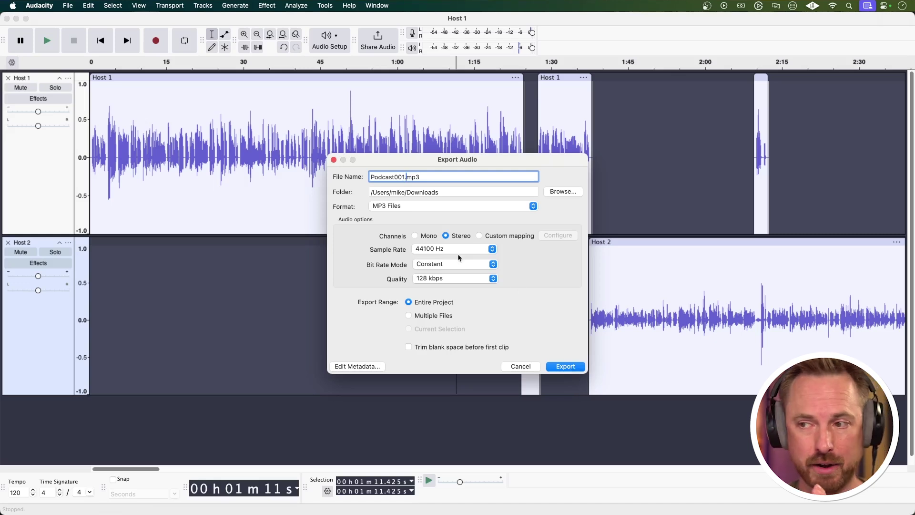
Step: Switch the export channels to Mono and set the quality to 96 kbps
{"action": "left_click", "coordinate": [430, 240]}
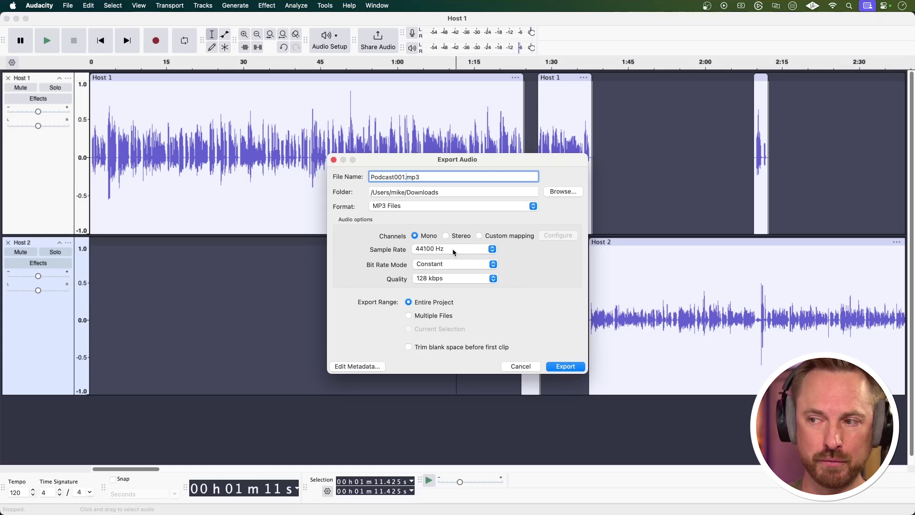
{"action": "left_click", "coordinate": [445, 277]}
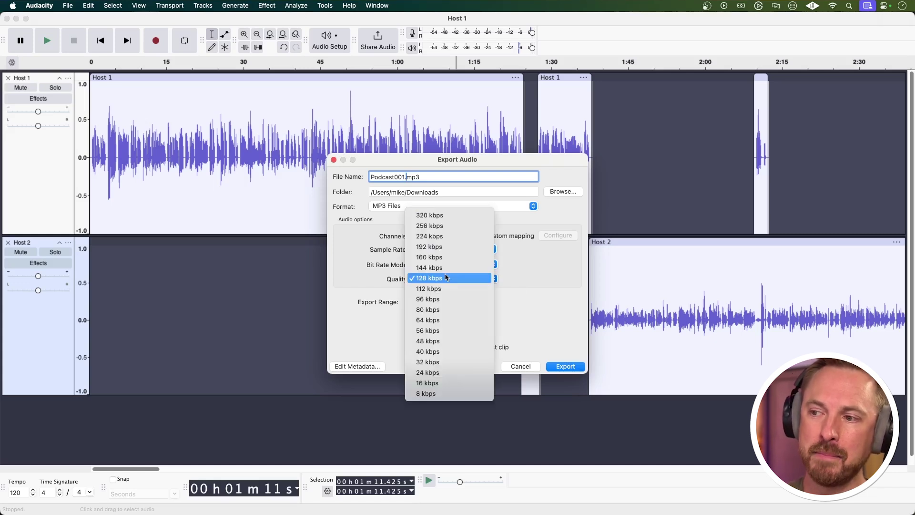
{"action": "left_click", "coordinate": [446, 298]}
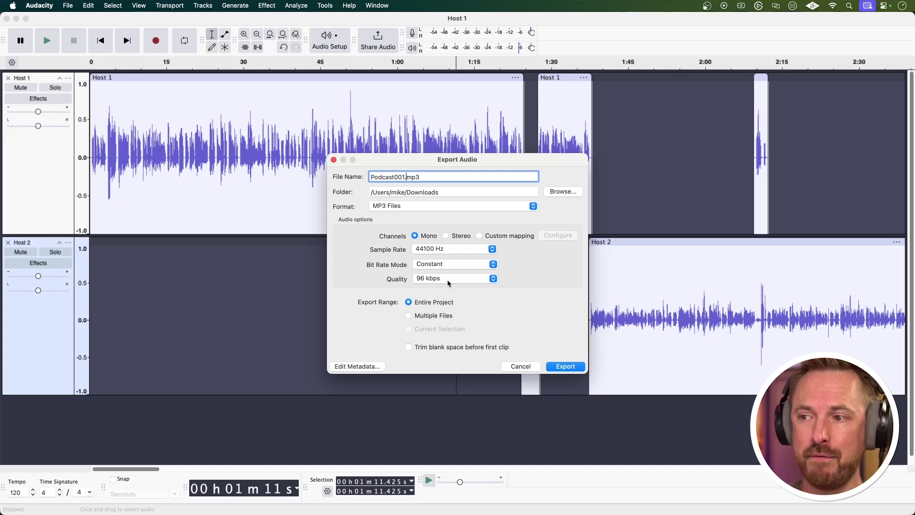
Step: Try lower export quality settings of 64 kbps and 56 kbps
{"action": "left_click", "coordinate": [448, 281]}
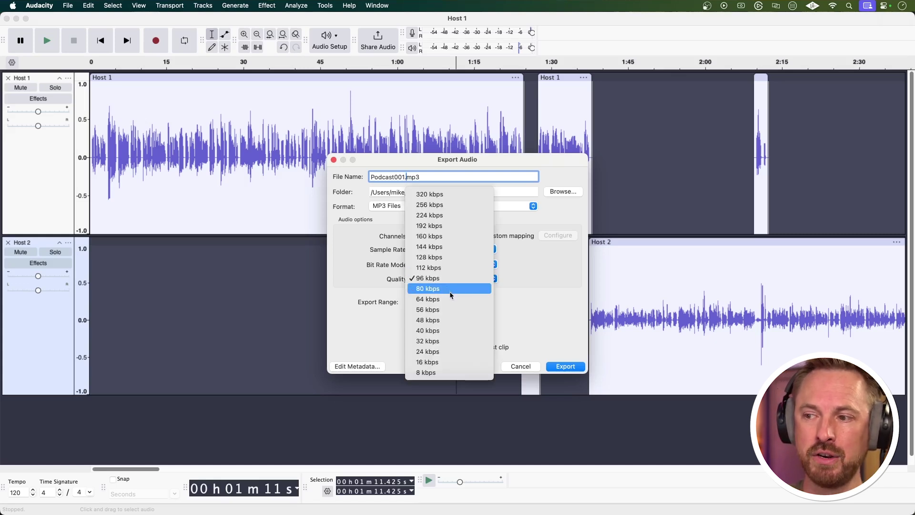
{"action": "left_click", "coordinate": [450, 298]}
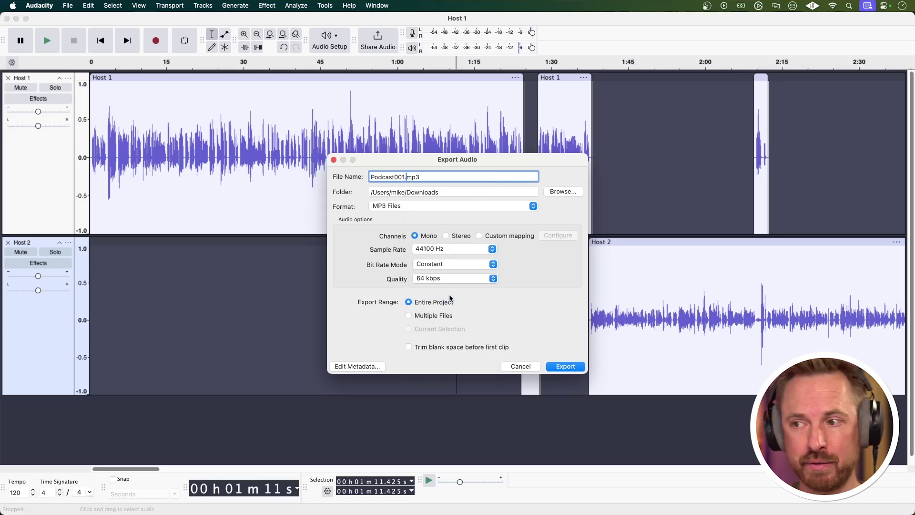
{"action": "left_click", "coordinate": [445, 278]}
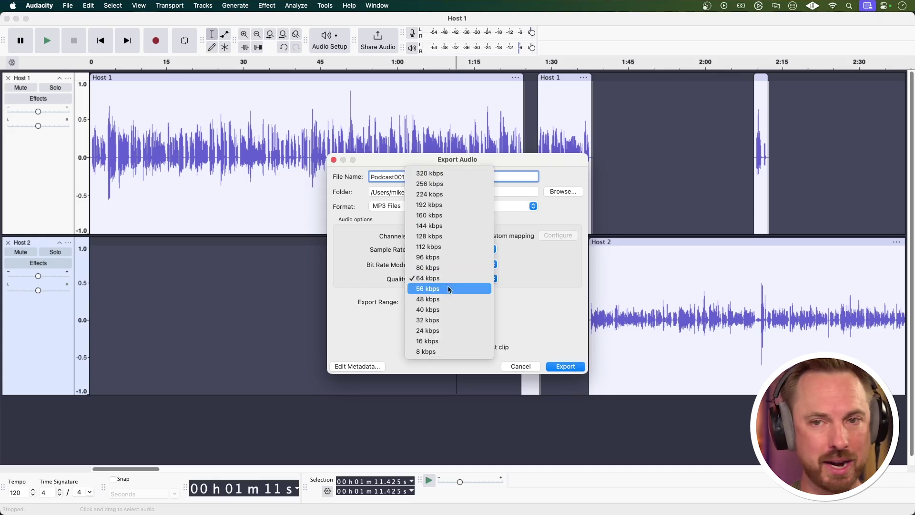
{"action": "left_click", "coordinate": [448, 287]}
Step: Set the export quality to 32 kbps and export the entire project as Podcast001.mp3
{"action": "left_click", "coordinate": [445, 279]}
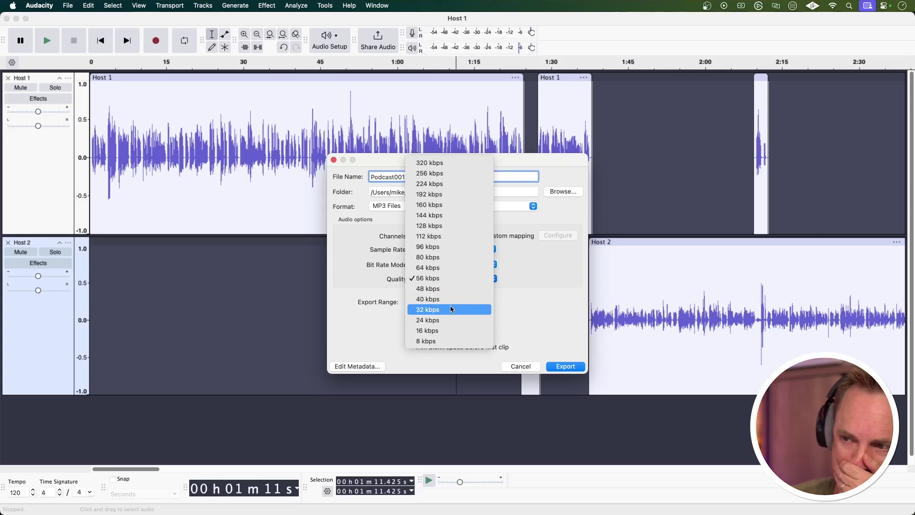
{"action": "left_click", "coordinate": [450, 309]}
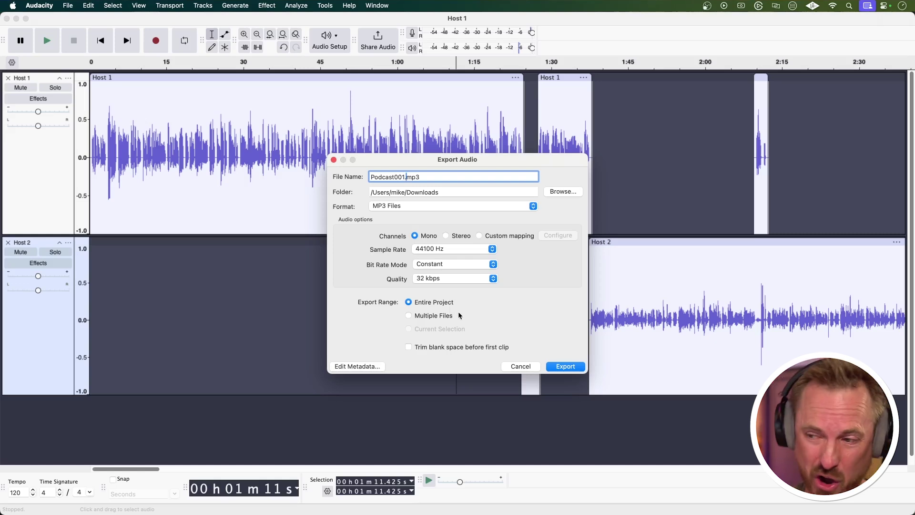
{"action": "left_click", "coordinate": [571, 366]}
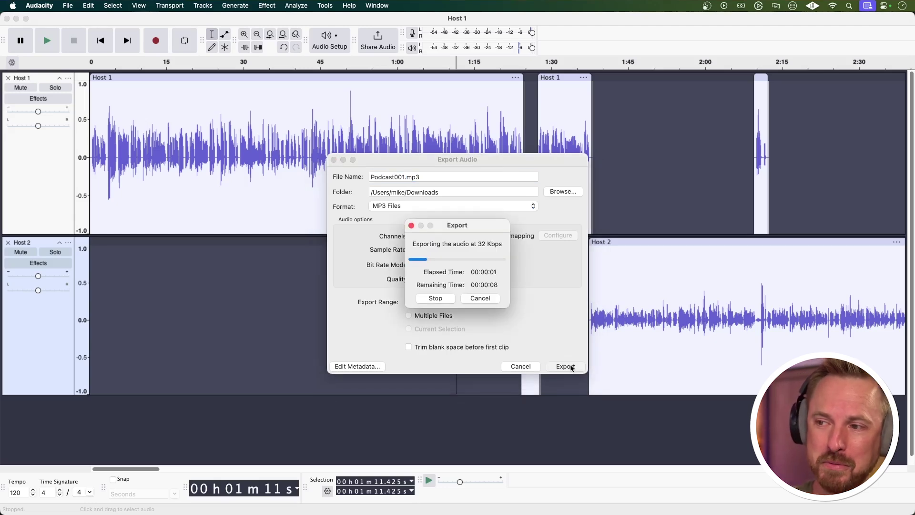